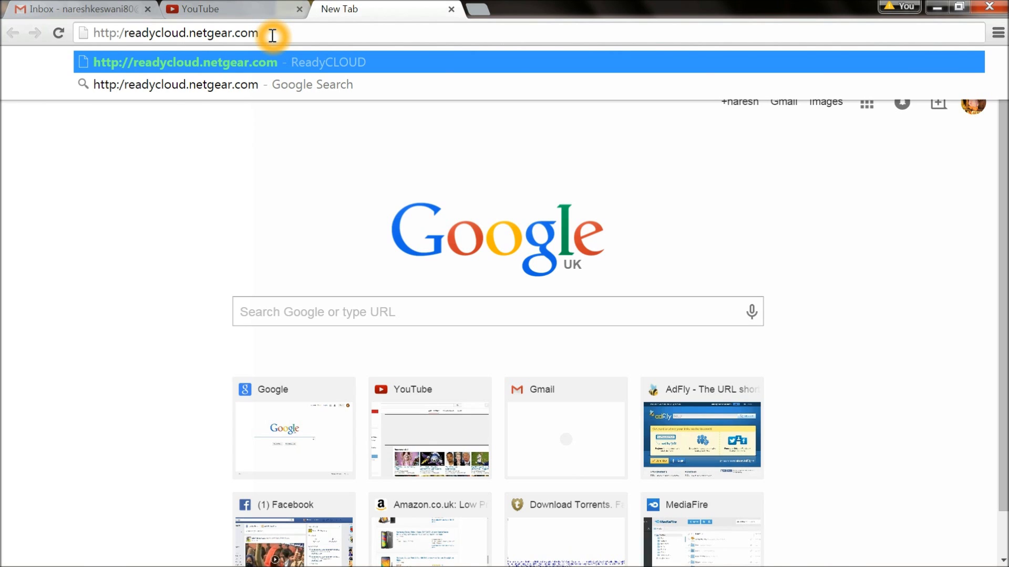
# - Load readycloud.netgear.com in Chrome to reach the ReadyCLOUD welcome page
pyautogui.press('Return')
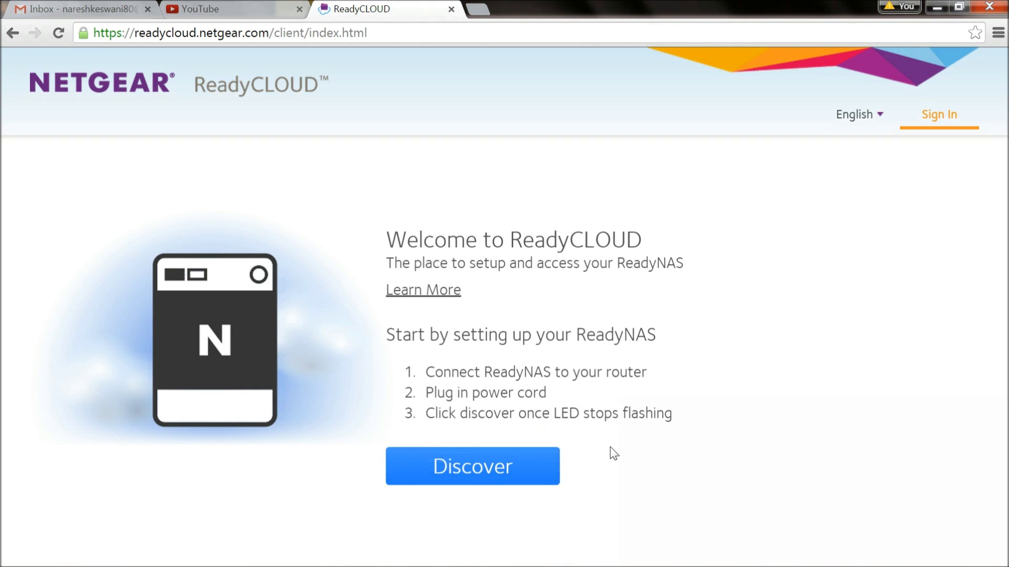
# - Search the network, find the ReadyNAS 104, and begin its setup
pyautogui.click(497, 472)
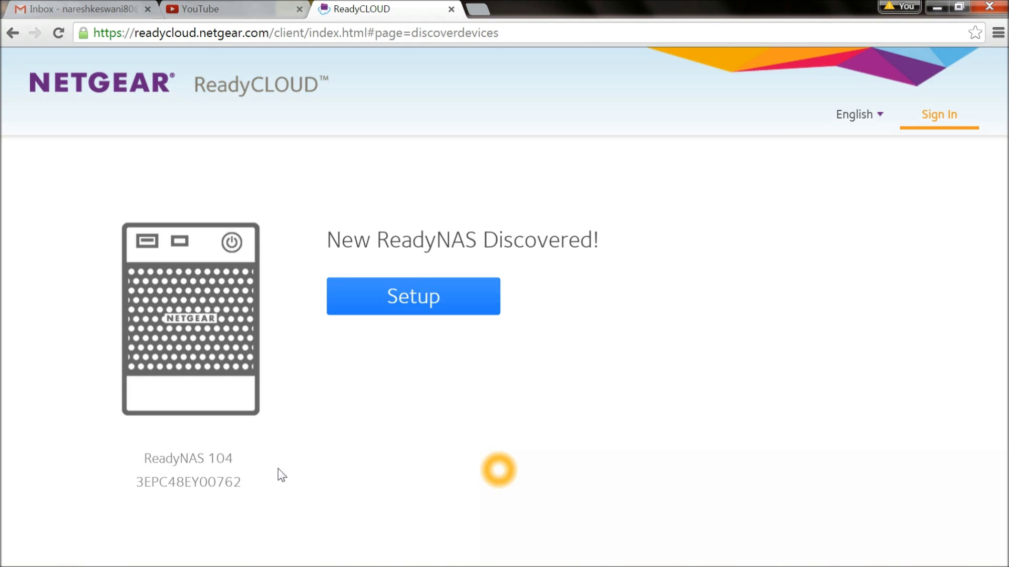
pyautogui.click(434, 304)
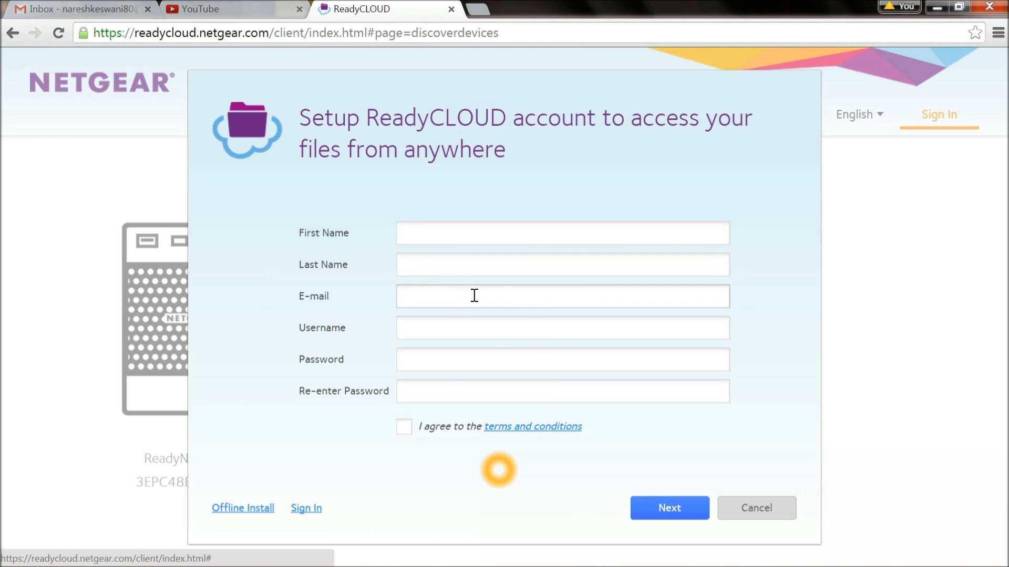
# - Autofill the account name and e-mail, then enter the ReadyCLOUD username
pyautogui.click(429, 234)
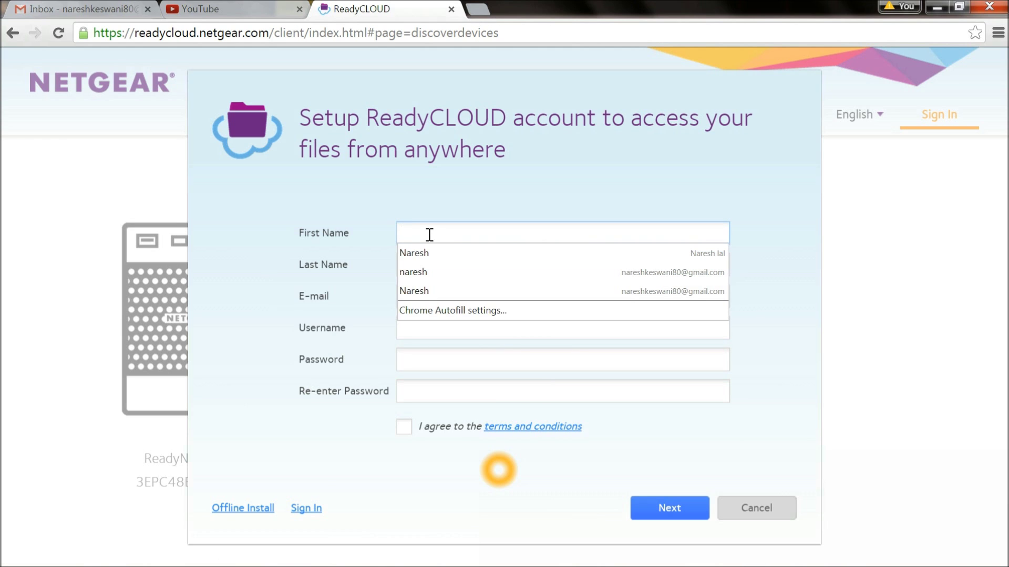
pyautogui.click(429, 254)
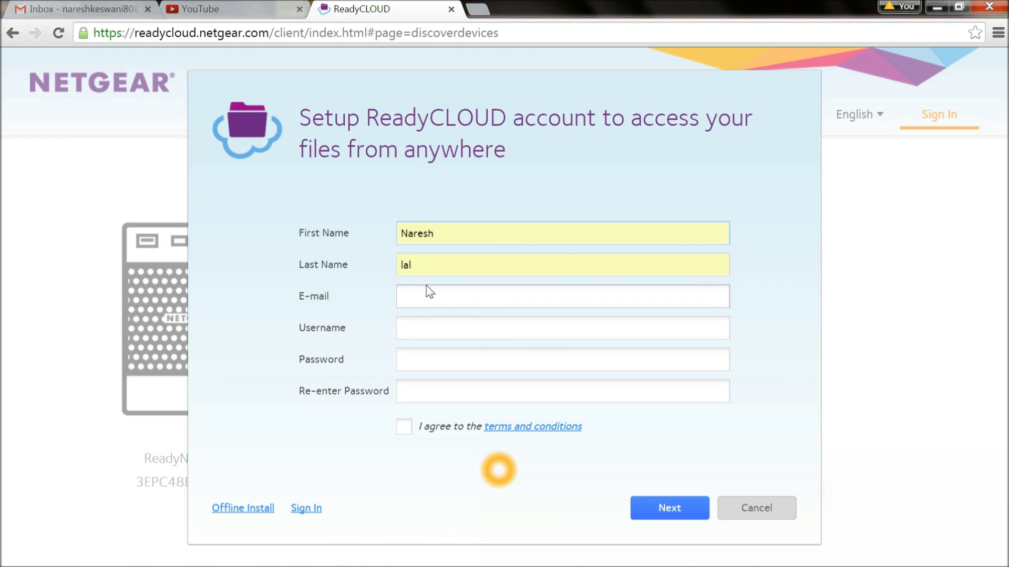
pyautogui.click(421, 297)
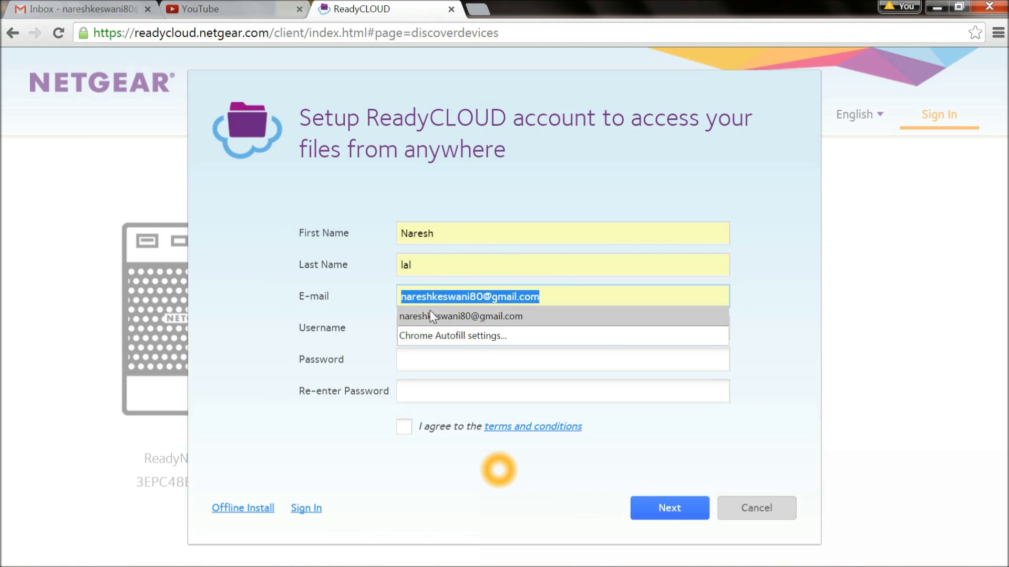
pyautogui.click(430, 311)
pyautogui.click(417, 326)
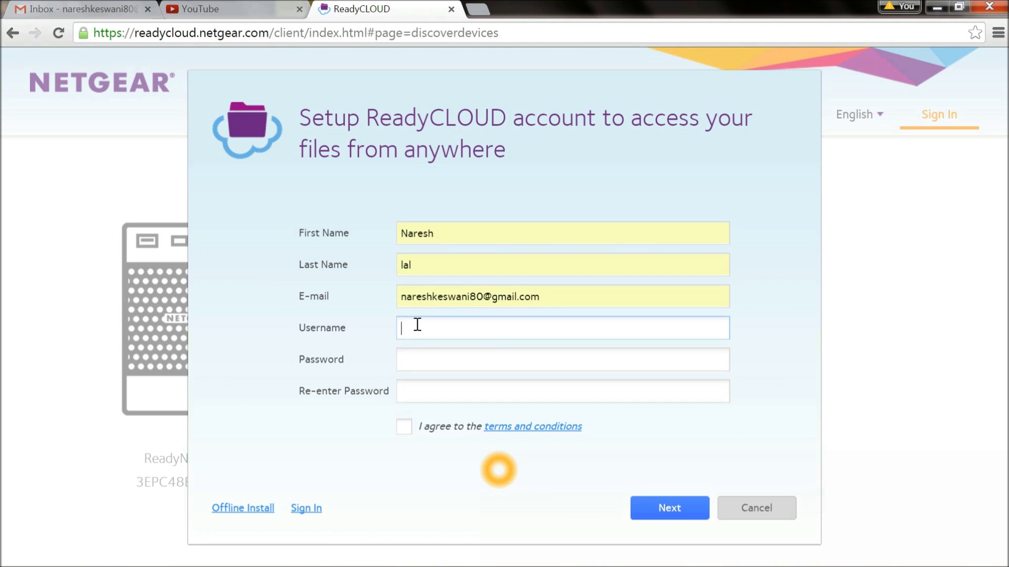
pyautogui.write('nareshkeswani')
# - Enter and confirm the account password, accept the terms, and submit the details
pyautogui.press('Tab')
pyautogui.write('*************')
pyautogui.press('Tab')
pyautogui.write('**************')
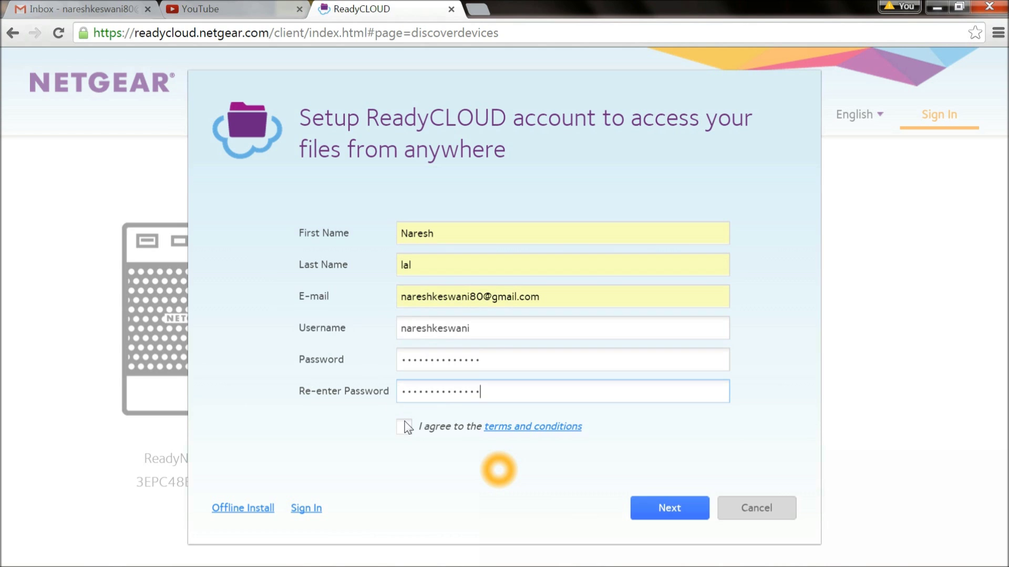
pyautogui.click(404, 427)
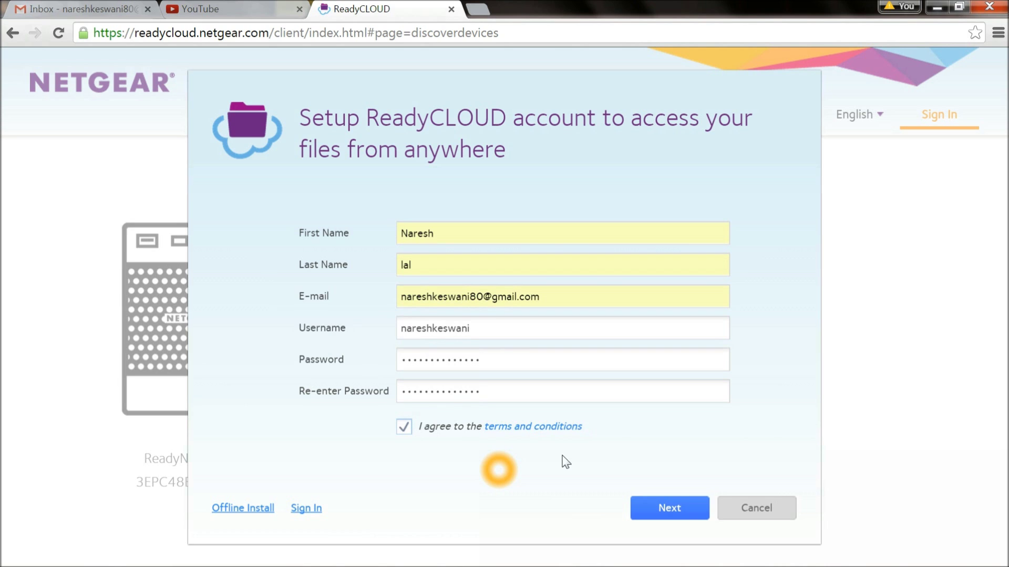
pyautogui.click(682, 512)
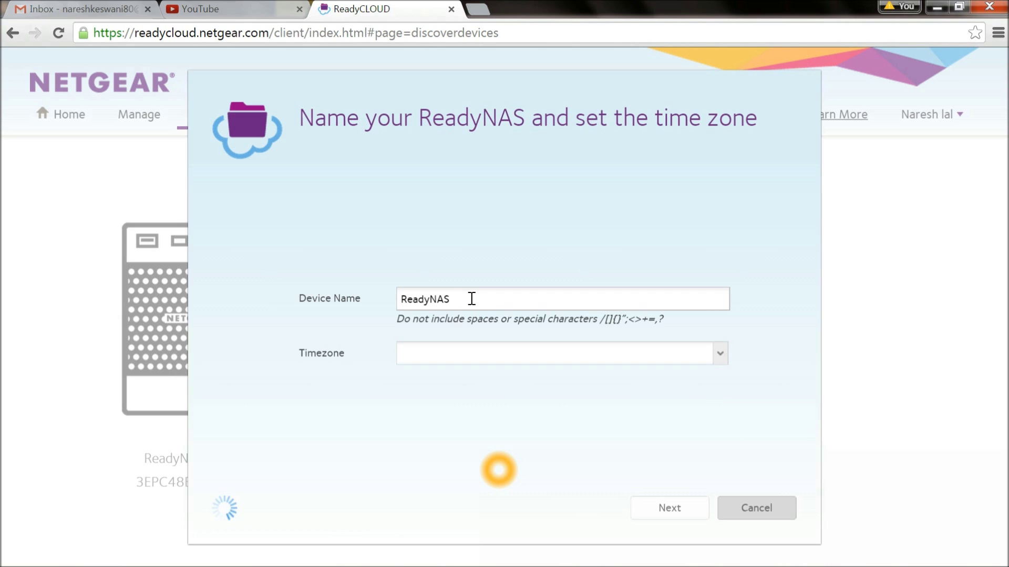
# - Replace the default device name ReadyNAS with Home_Media
pyautogui.moveTo(452, 298); pyautogui.dragTo(395, 300)
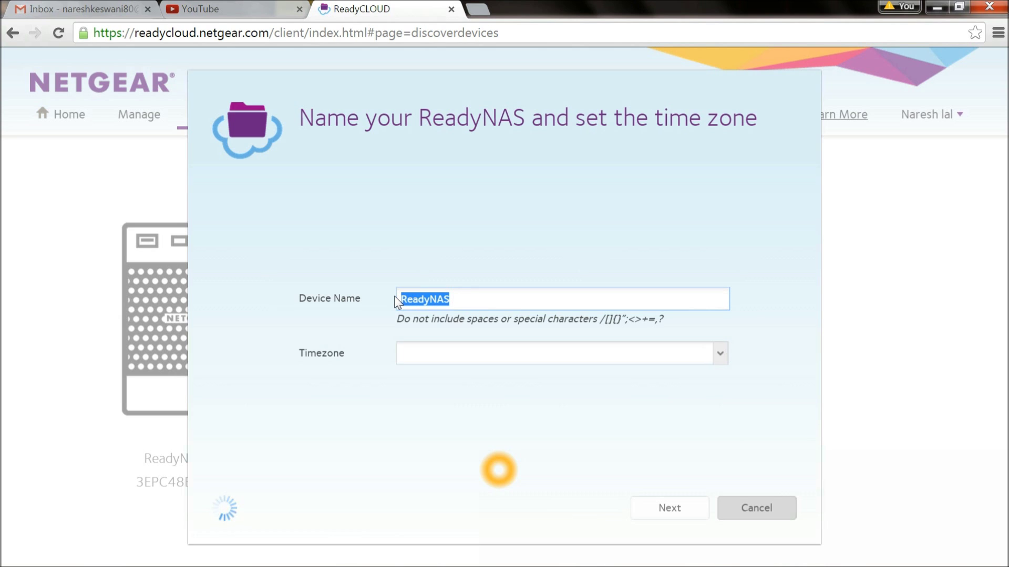
pyautogui.write('ReadyNAS')
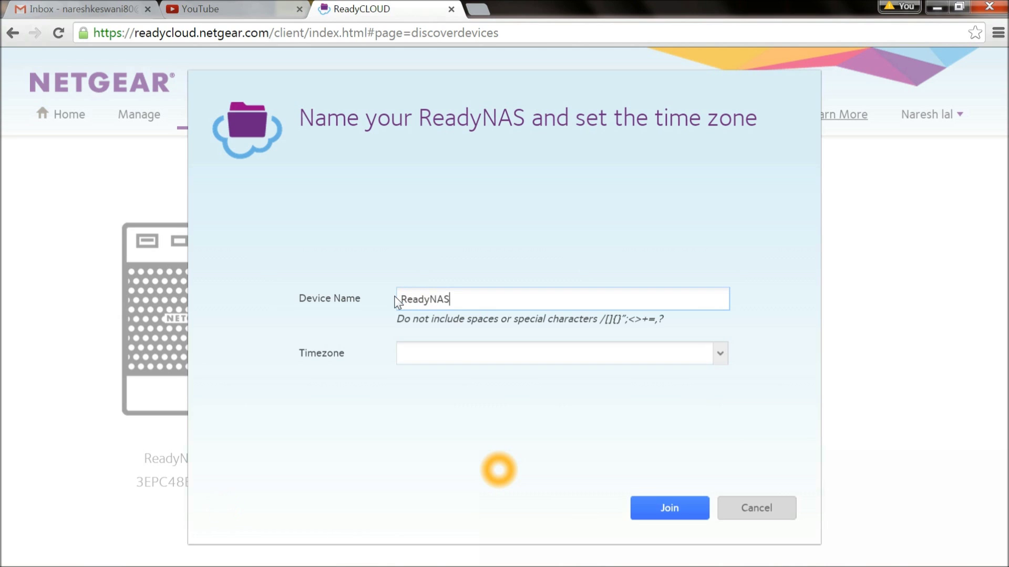
pyautogui.press('BackSpace')
pyautogui.press('BackSpace')
pyautogui.press('BackSpace')
pyautogui.press('BackSpace')
pyautogui.press('BackSpace')
pyautogui.press('BackSpace')
pyautogui.press('BackSpace')
pyautogui.press('BackSpace')
pyautogui.write('Home_Medai')
pyautogui.press('BackSpace')
pyautogui.press('BackSpace')
pyautogui.write('ia_Serv')
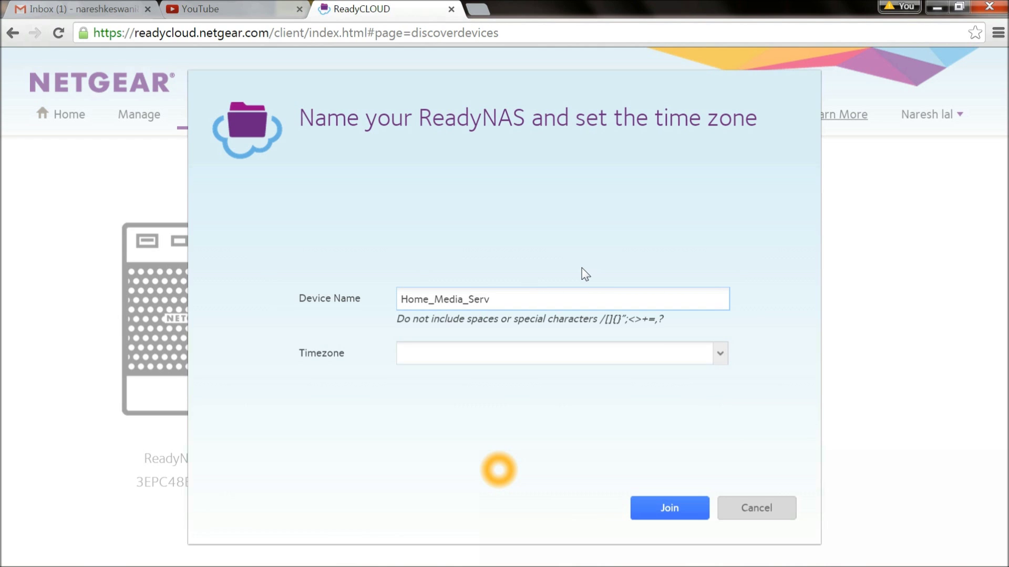
pyautogui.press('BackSpace')
pyautogui.press('BackSpace')
pyautogui.press('BackSpace')
pyautogui.press('BackSpace')
# - Set the time zone to GMT -00:00 Greenwich Mean Time
pyautogui.click(721, 362)
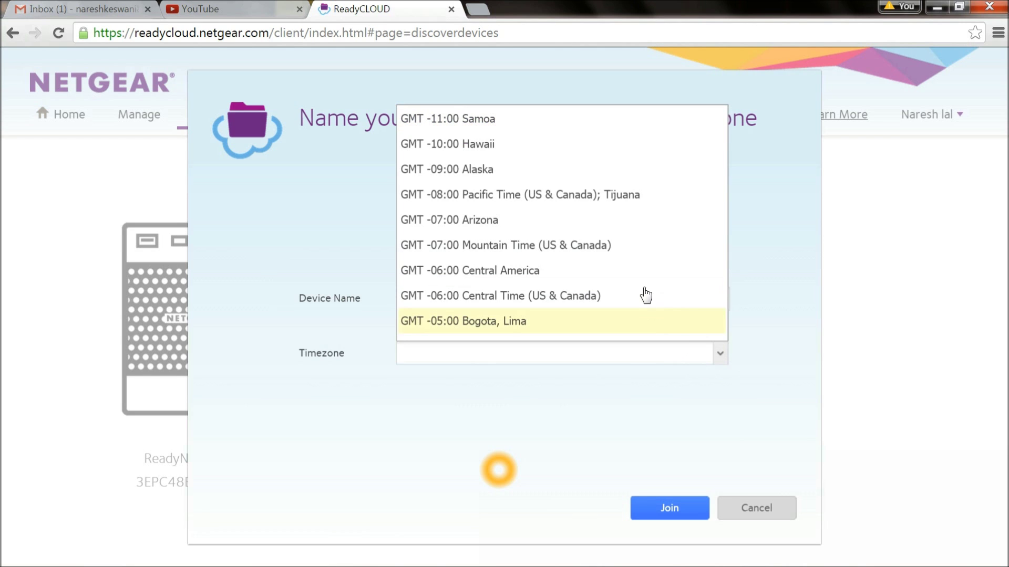
pyautogui.scroll(-12, 550, 281)
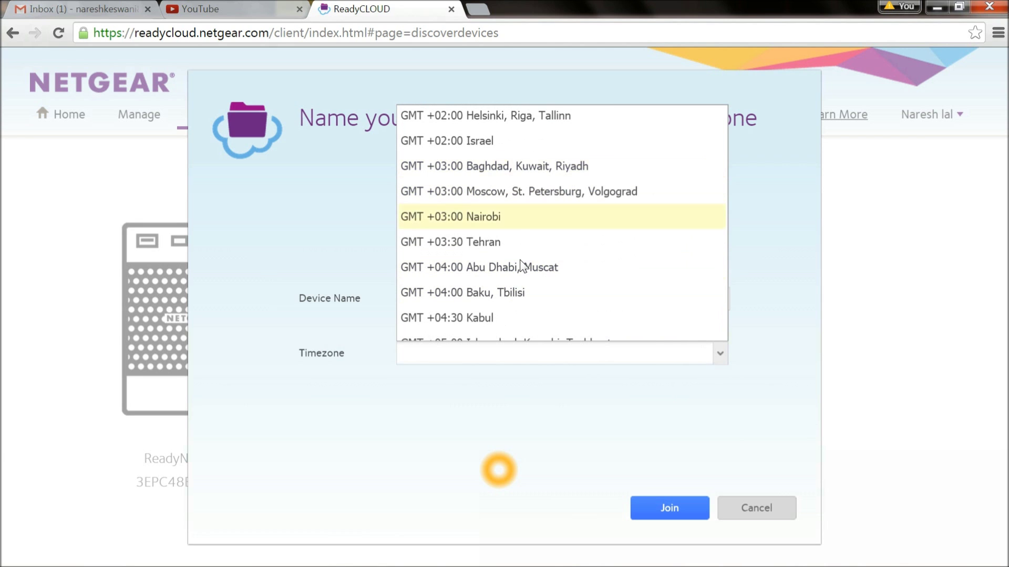
pyautogui.scroll(-10, 522, 279)
pyautogui.scroll(20, 505, 263)
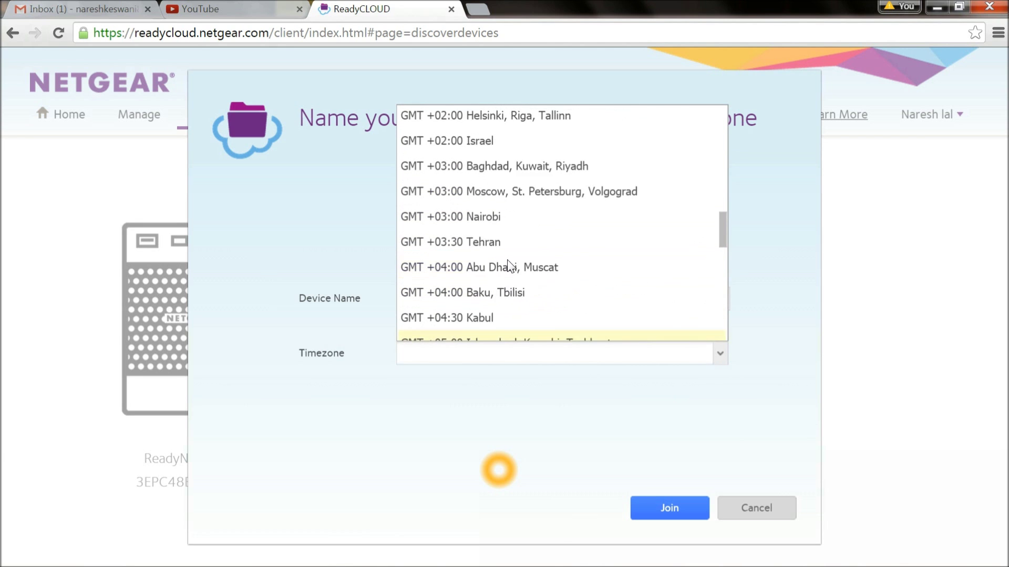
pyautogui.scroll(-13, 503, 210)
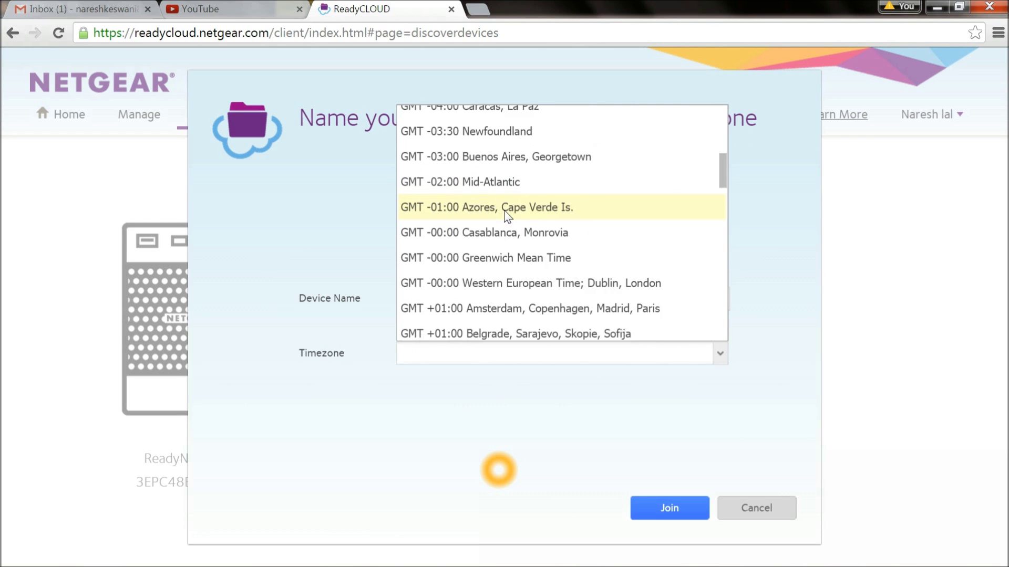
pyautogui.scroll(3, 465, 171)
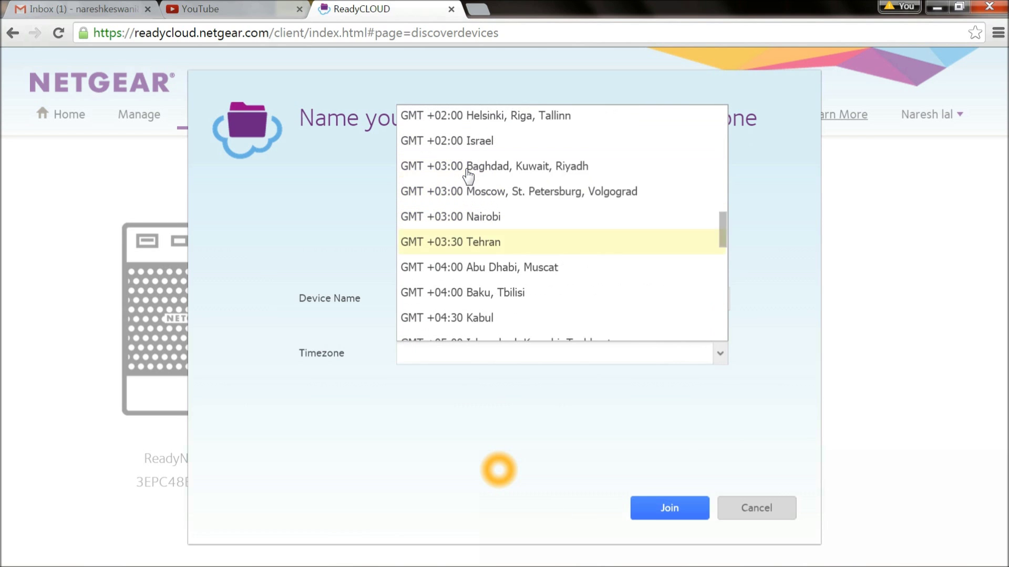
pyautogui.scroll(5, 468, 171)
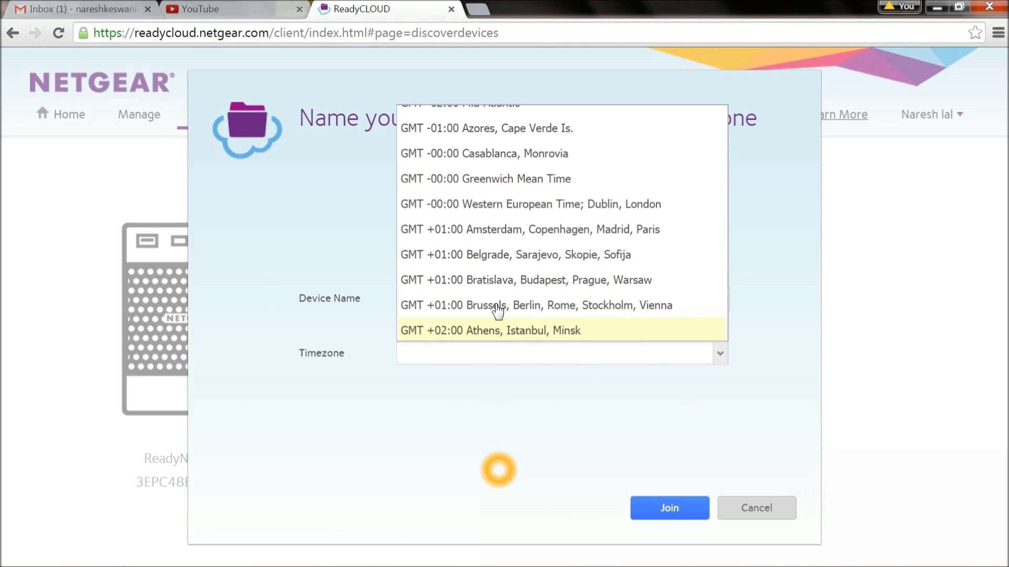
pyautogui.click(479, 182)
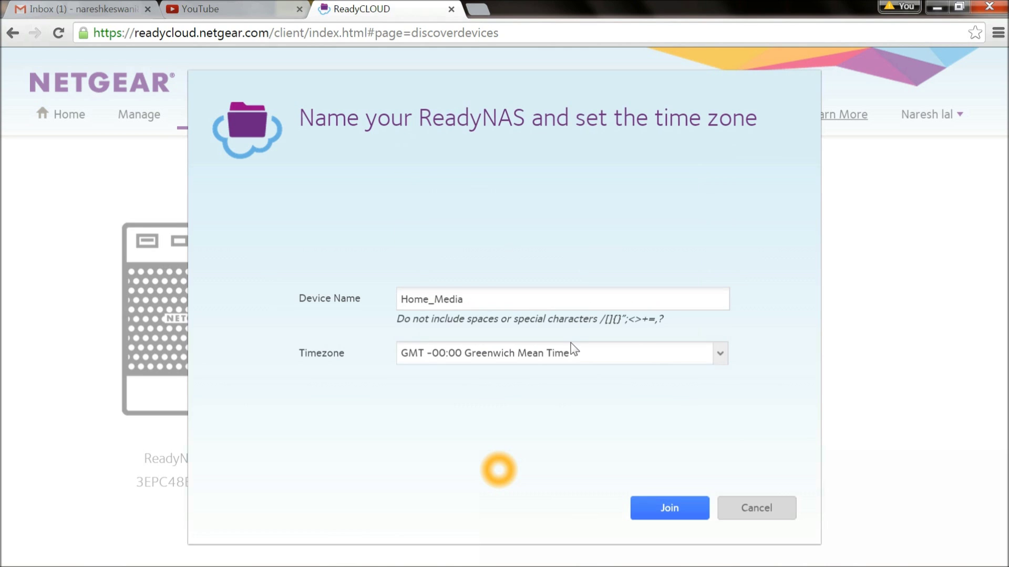
# - Join Home_Media to ReadyCLOUD with its name and GMT time zone
pyautogui.click(695, 517)
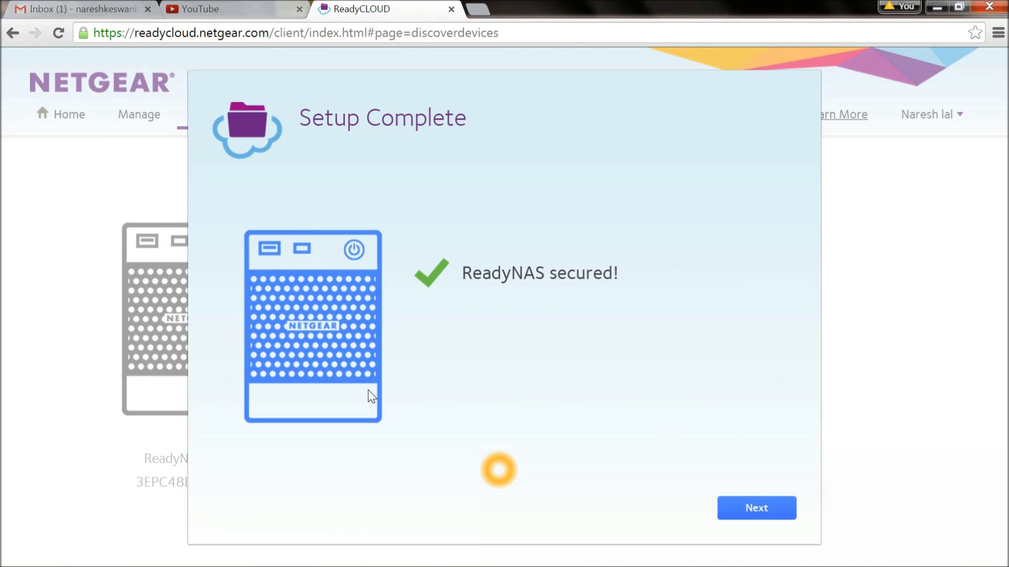
# - Continue past the Setup Complete confirmation to the access options
pyautogui.click(754, 512)
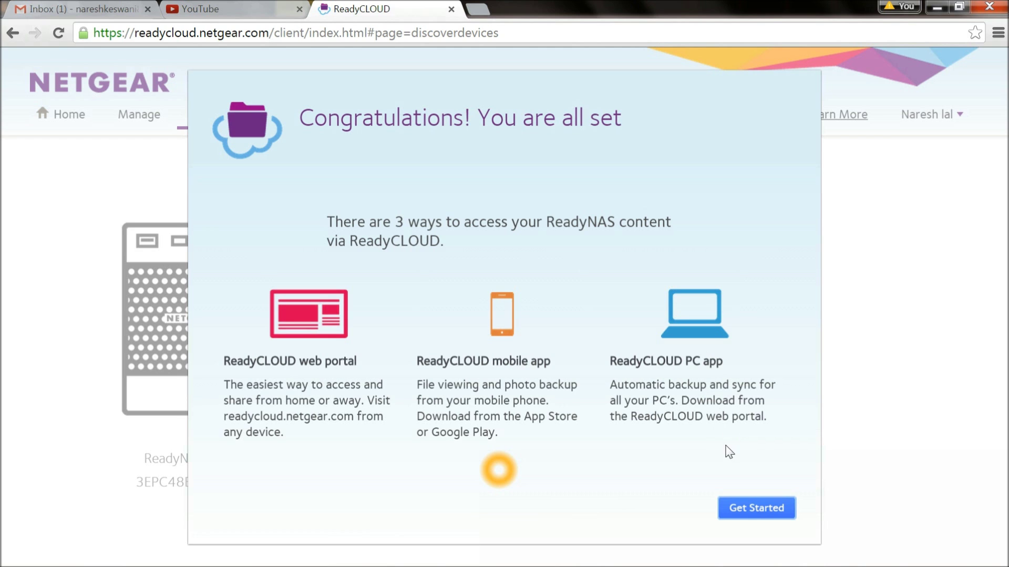
# - Finish setup with Get Started and launch Home_Media's firmware upgrade
pyautogui.click(760, 512)
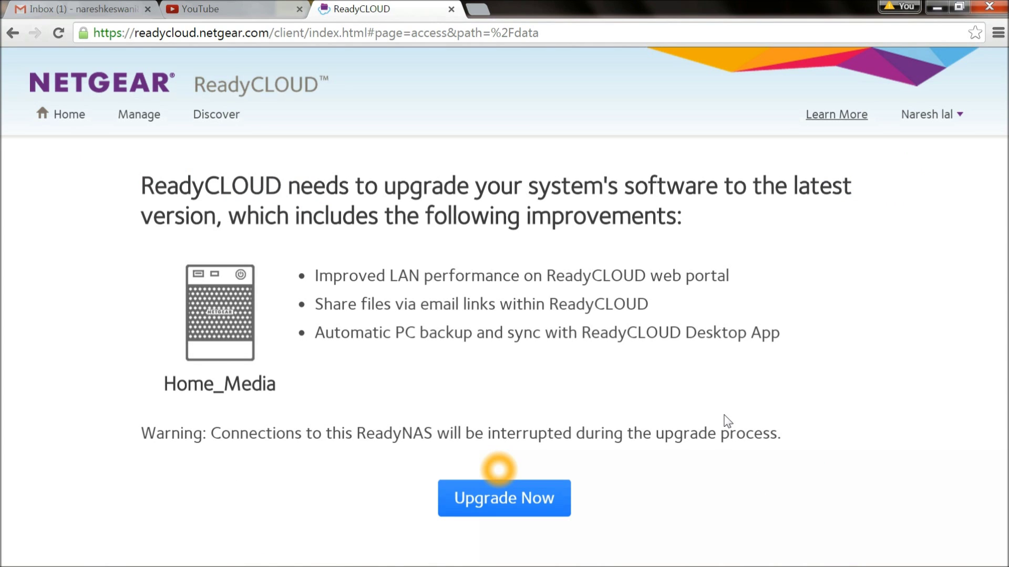
pyautogui.click(519, 504)
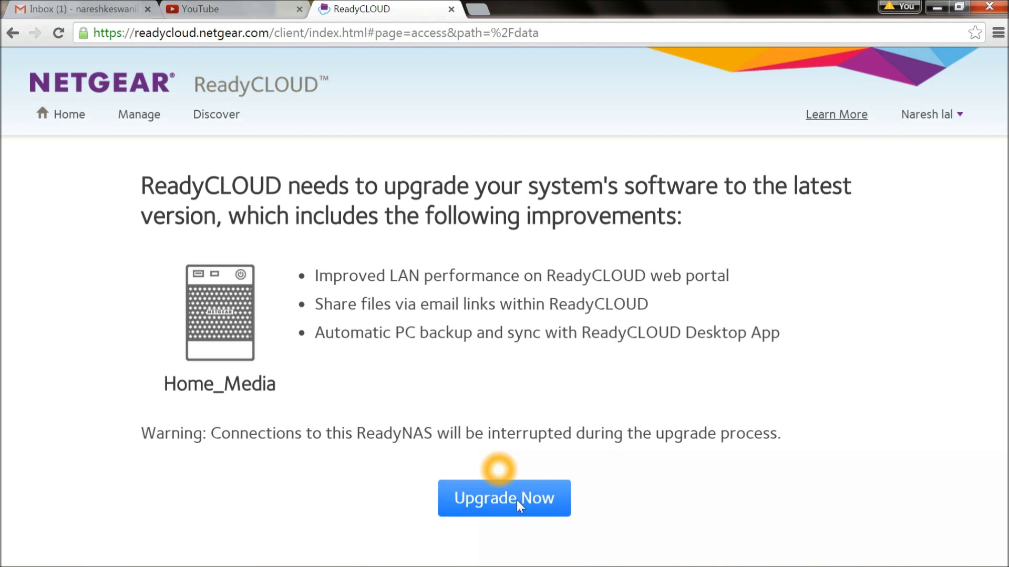
pyautogui.click(518, 504)
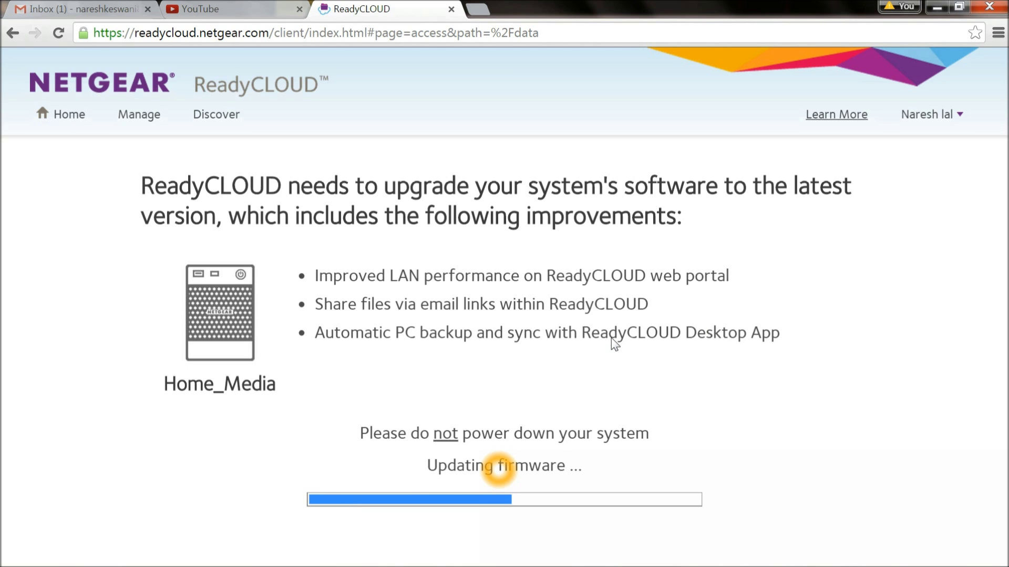
# - Dismiss the firmware-updated notice
pyautogui.click(493, 292)
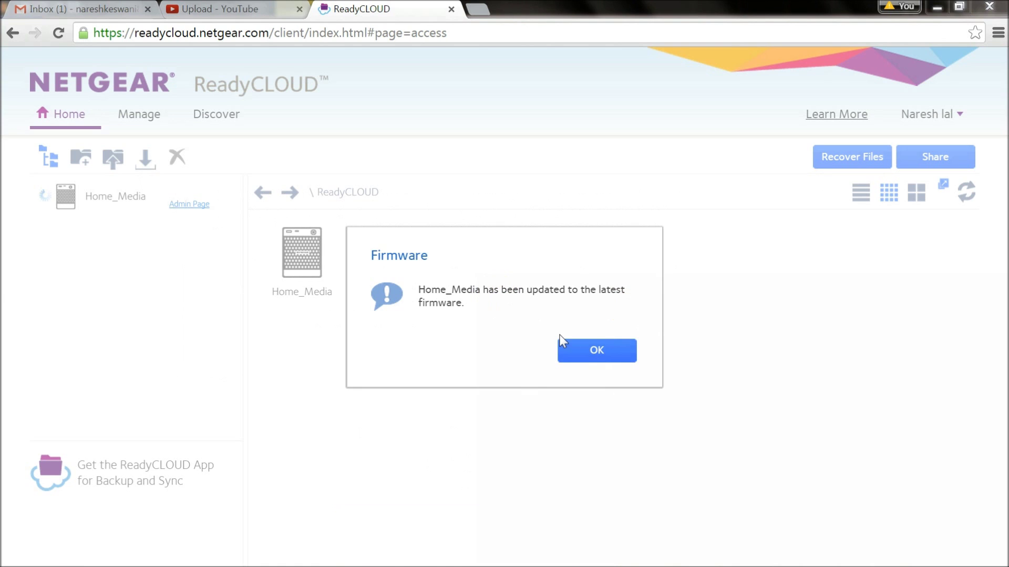
pyautogui.click(589, 353)
pyautogui.click(616, 356)
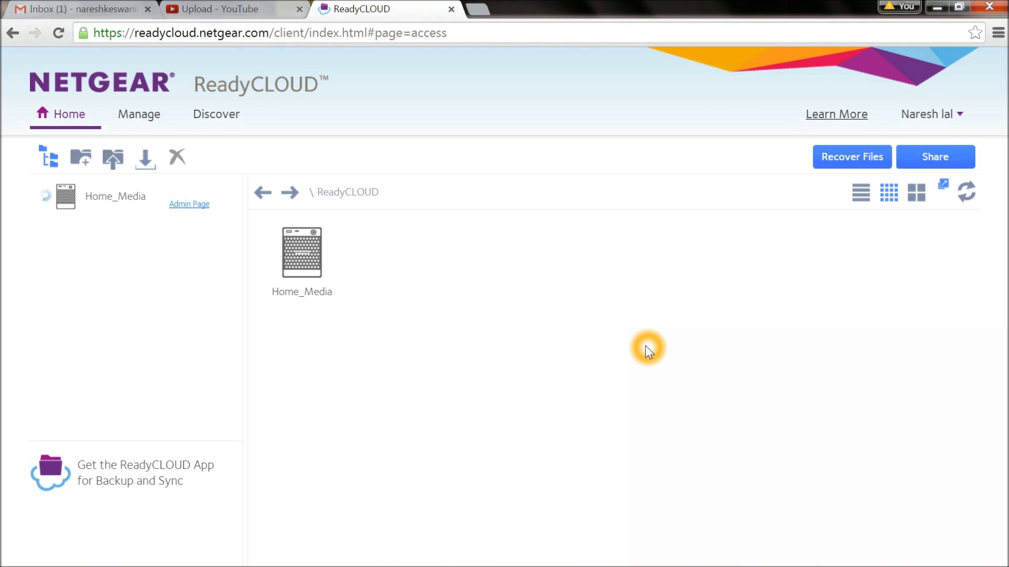
# - Open the Manage page showing Home_Media as a ReadyNAS 104 on firmware 6.2.2
pyautogui.click(302, 259)
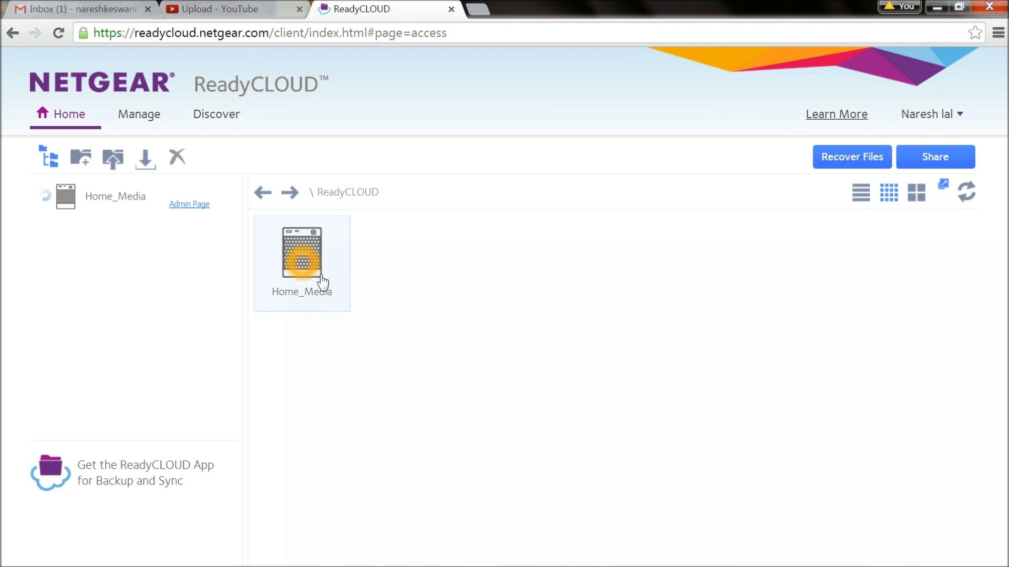
pyautogui.click(389, 344)
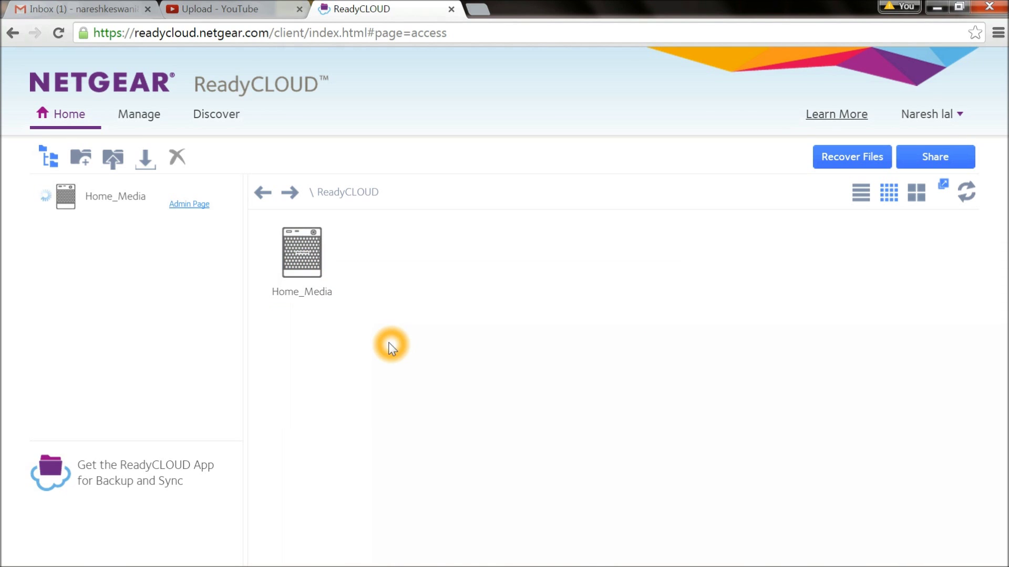
pyautogui.click(109, 209)
pyautogui.click(127, 253)
pyautogui.click(324, 306)
pyautogui.click(323, 306)
pyautogui.click(73, 128)
pyautogui.click(64, 125)
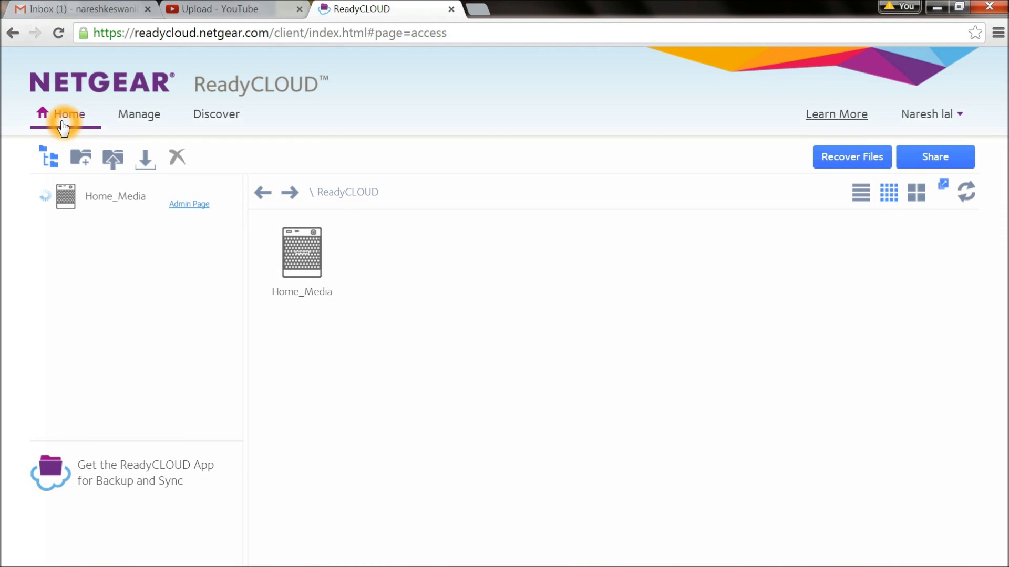
pyautogui.click(89, 207)
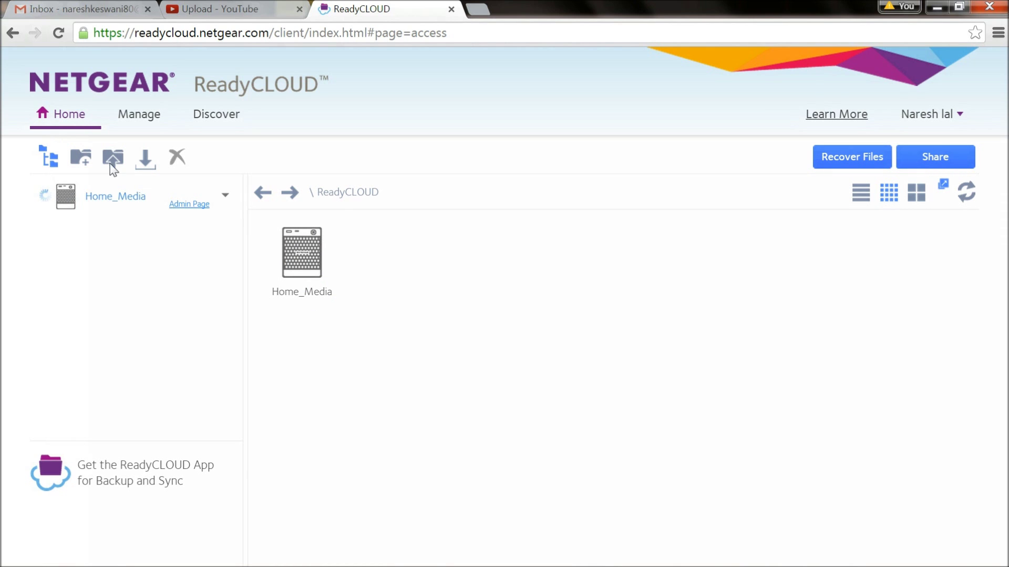
pyautogui.click(134, 120)
pyautogui.click(207, 116)
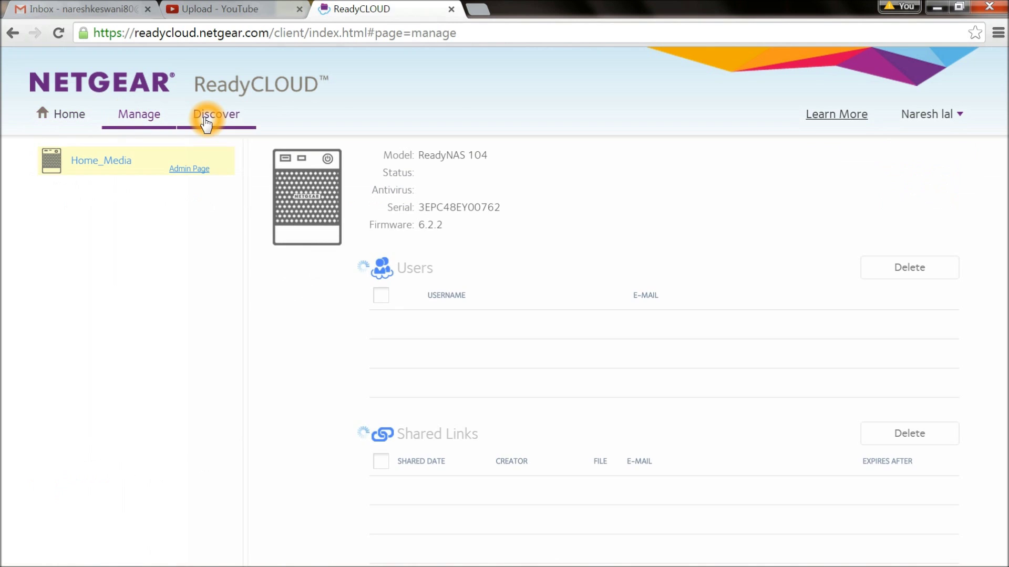
# - Review Home_Media: Healthy, antivirus Disabled, firmware 6.2.2, 3.63 TB free of 3.63 TB
pyautogui.click(493, 271)
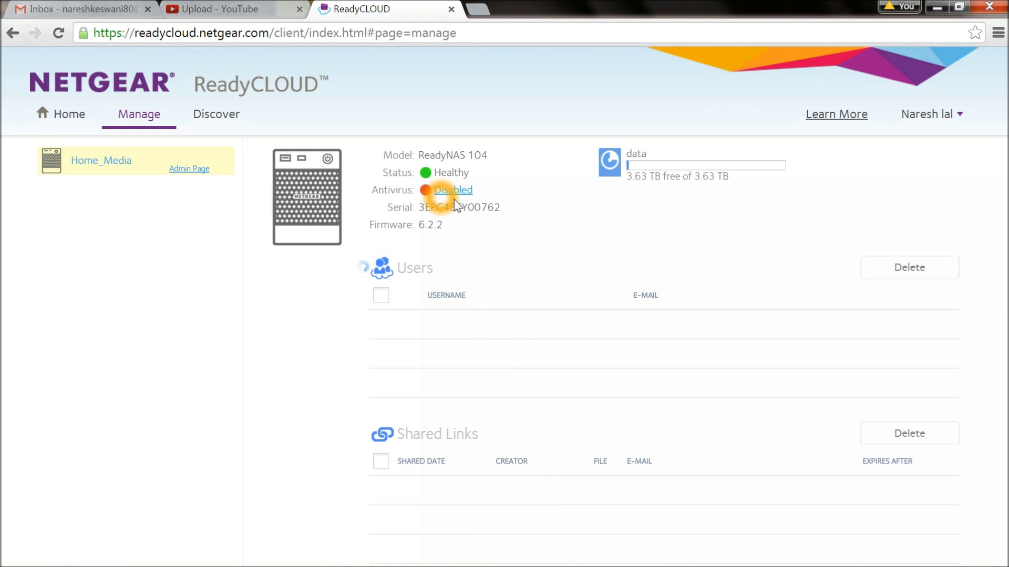
pyautogui.click(460, 191)
pyautogui.click(455, 197)
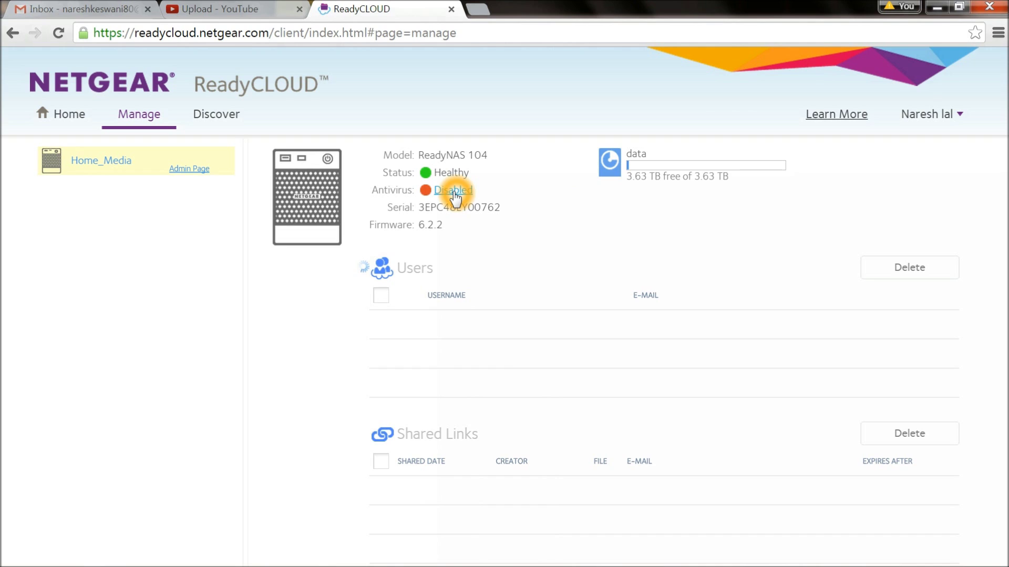
pyautogui.click(508, 197)
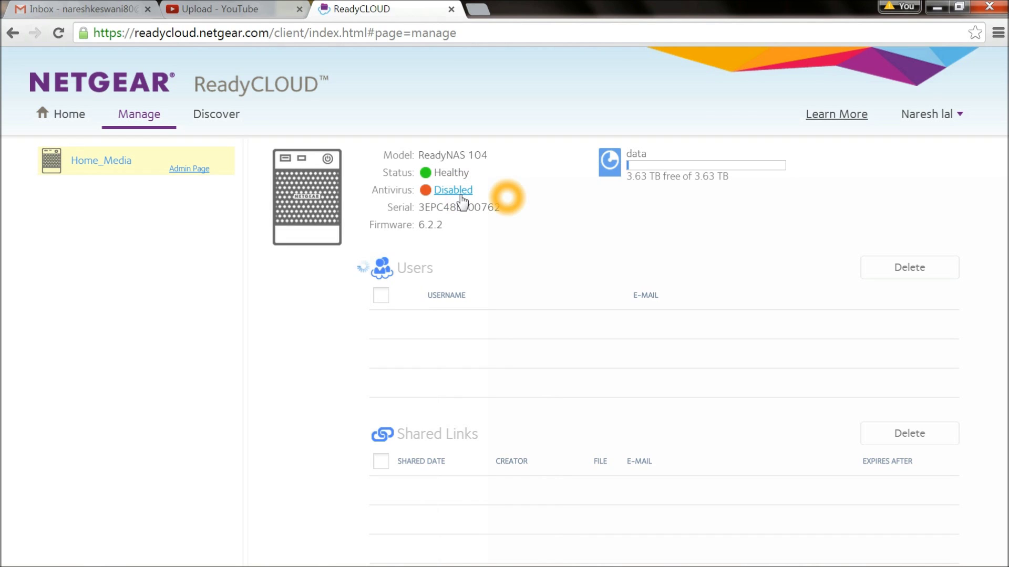
pyautogui.click(460, 195)
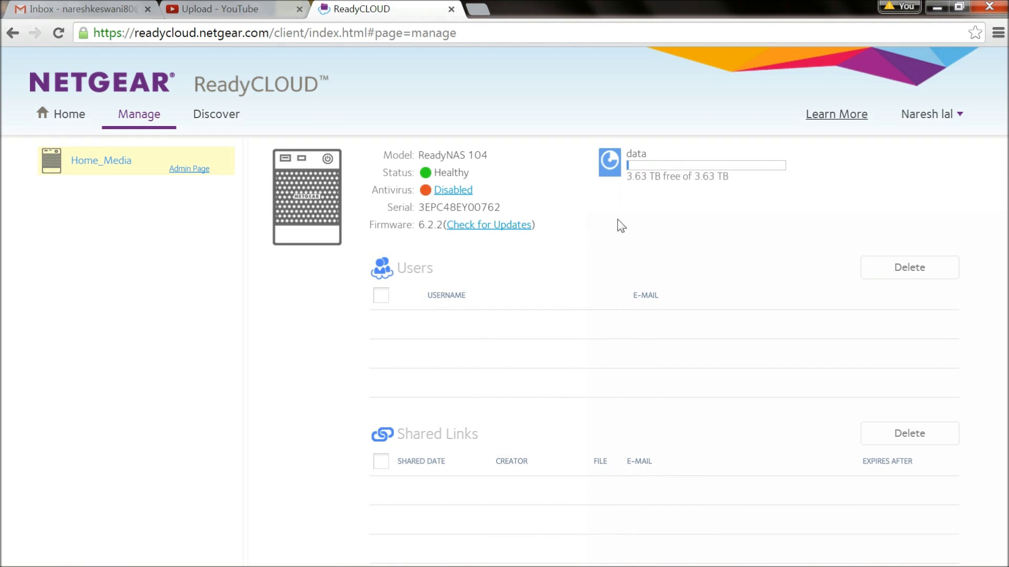
pyautogui.scroll(-1, 631, 212)
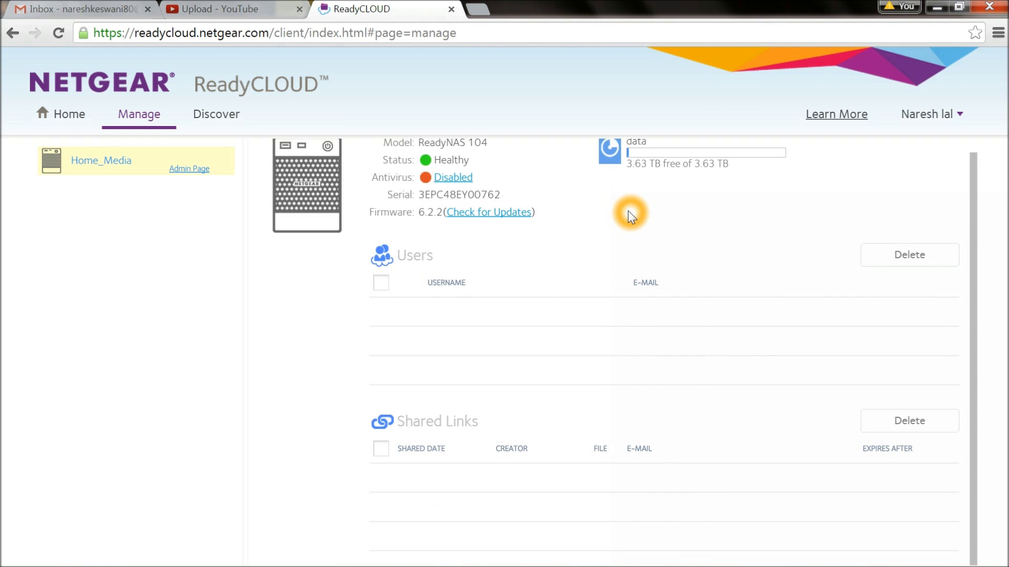
pyautogui.scroll(1, 628, 211)
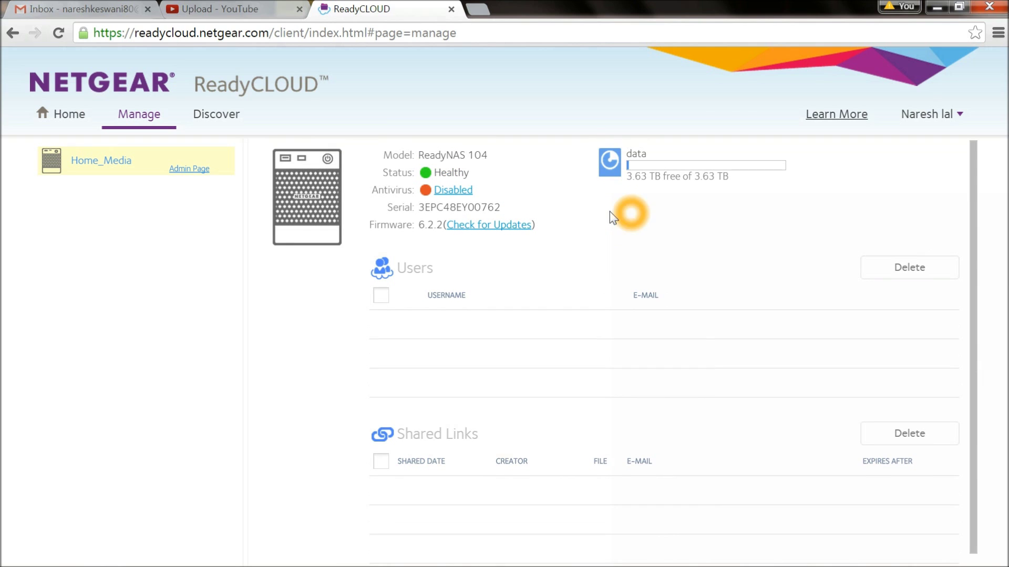
# - Go through Discover and Manage, then return to the Home view listing Home_Media
pyautogui.click(216, 116)
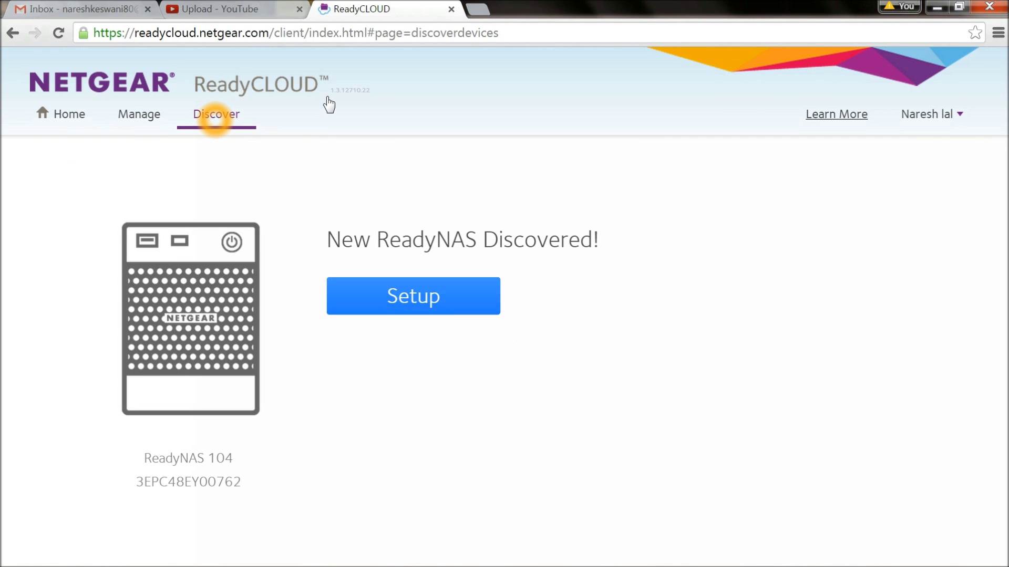
pyautogui.click(149, 119)
pyautogui.click(289, 250)
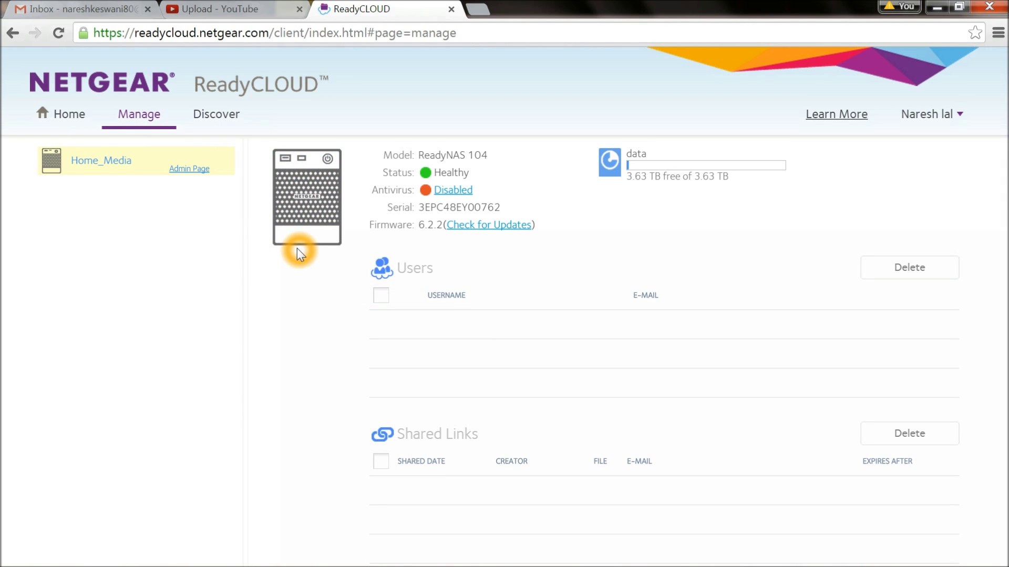
pyautogui.click(286, 207)
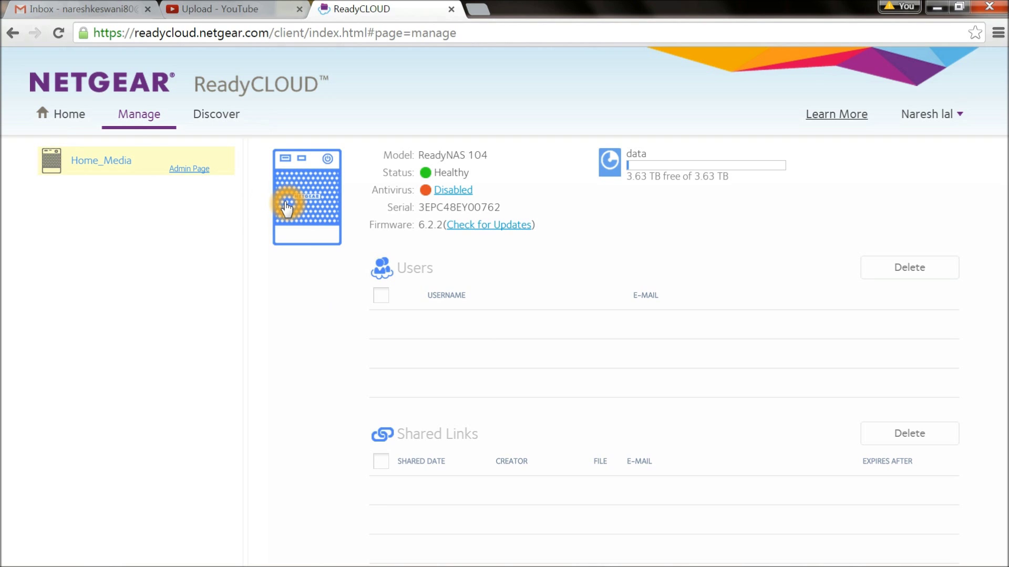
pyautogui.click(63, 116)
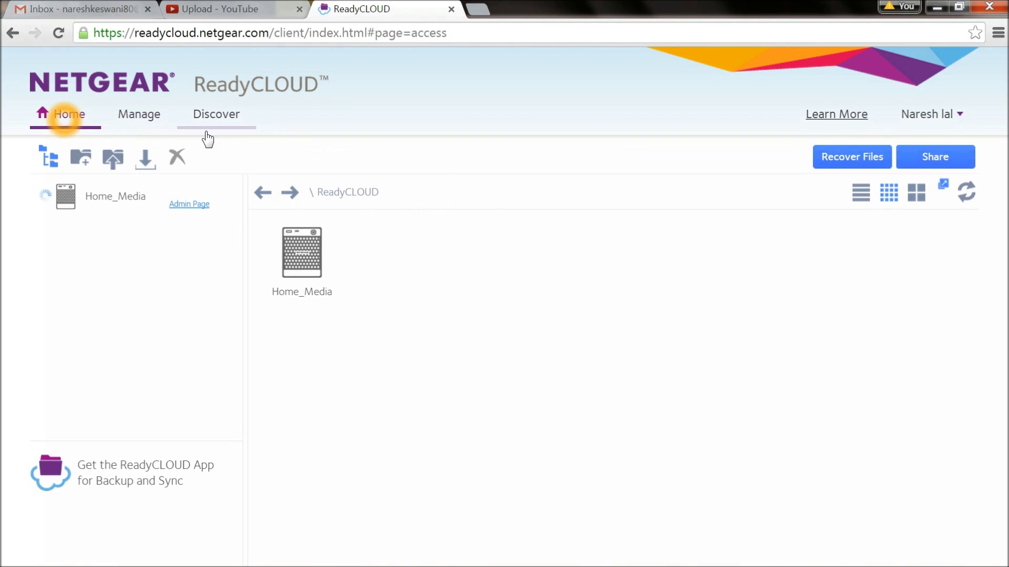
pyautogui.click(560, 261)
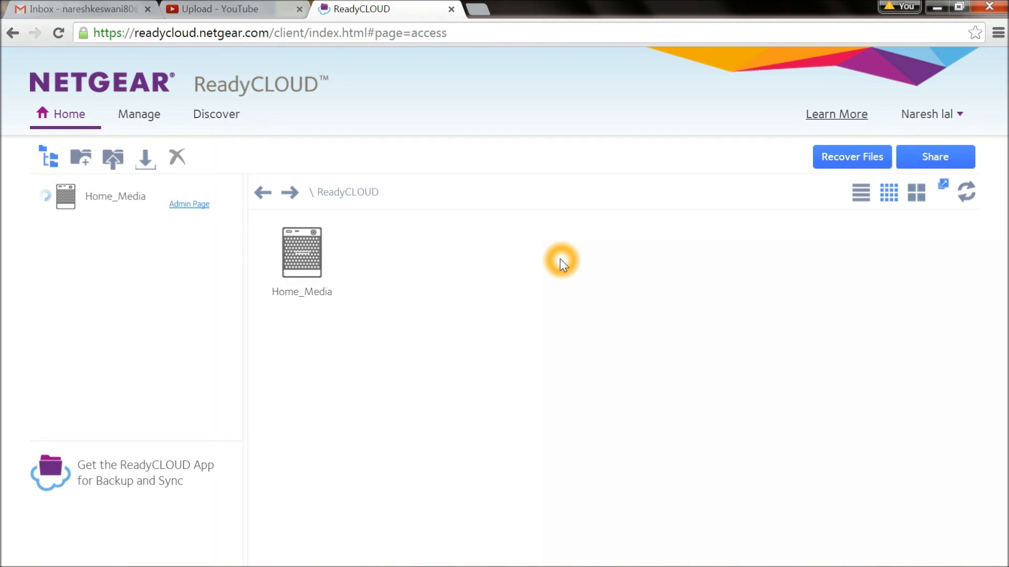